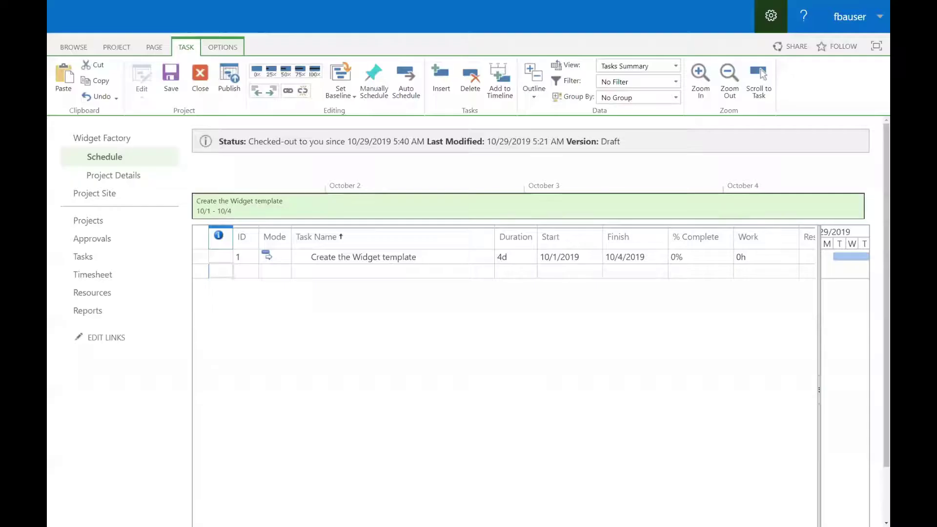
- Add task 'Create the Widget Switch' in row 2, starting October 7 and finishing October 8, 2019
{"action": "left_click", "coordinate": [343, 270]}
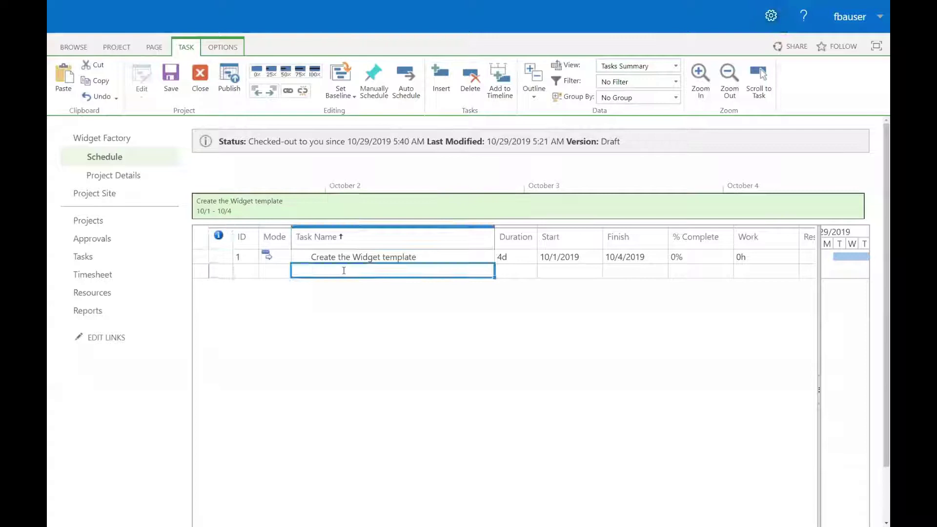
{"action": "type", "text": "Create"}
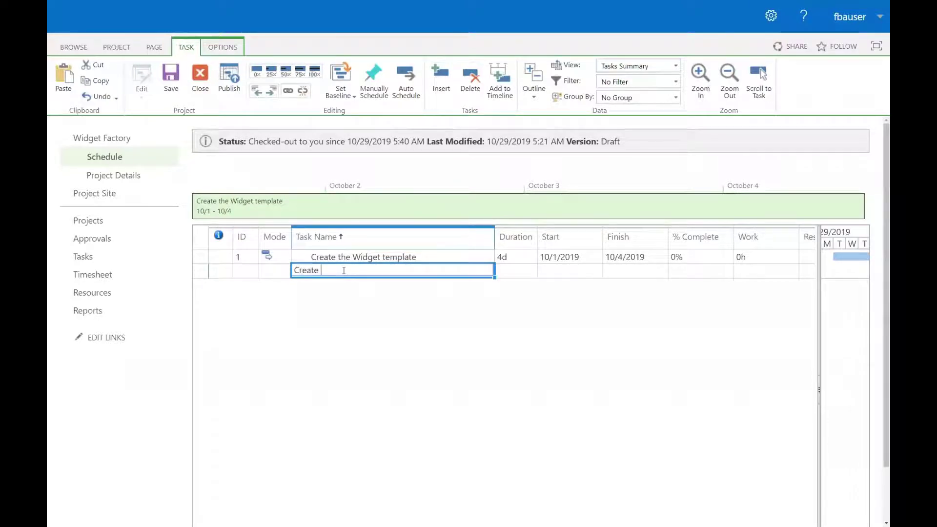
{"action": "type", "text": " the W"}
{"action": "type", "text": "idget Switc"}
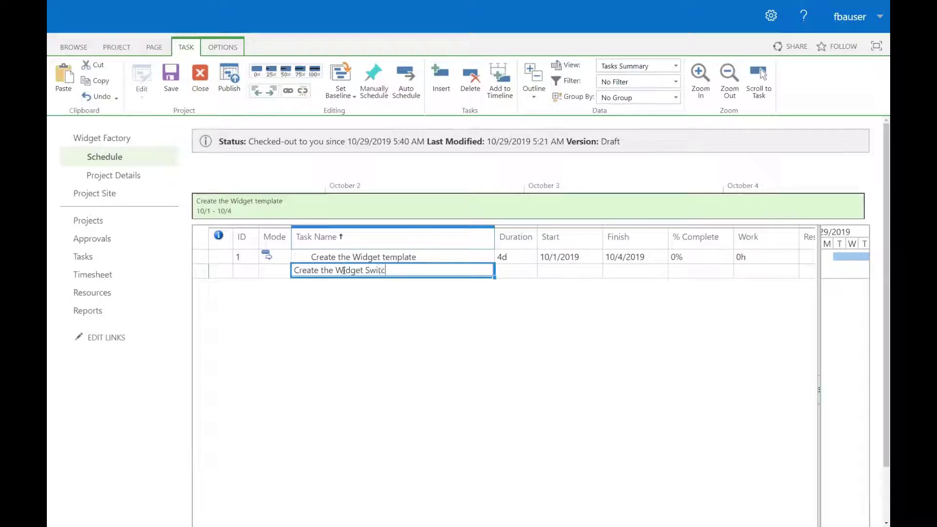
{"action": "type", "text": "h"}
{"action": "left_click", "coordinate": [570, 276]}
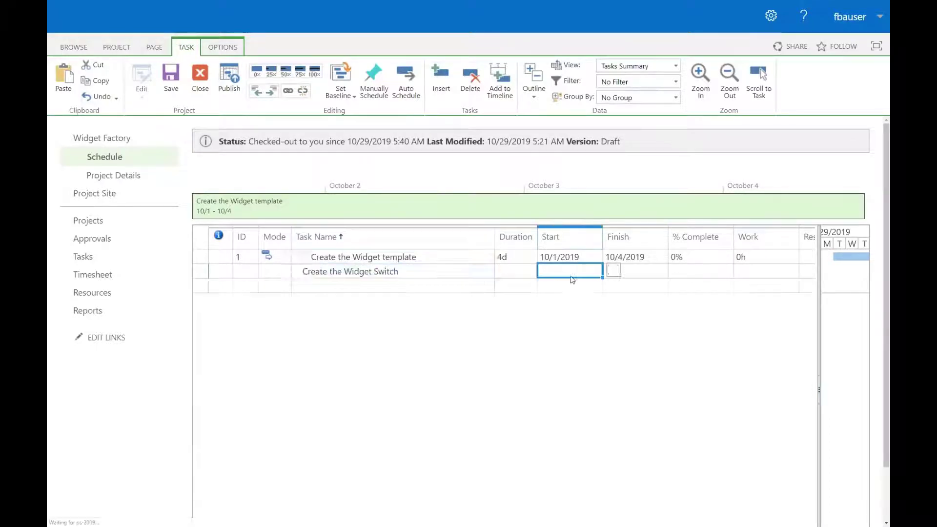
{"action": "left_click", "coordinate": [613, 270]}
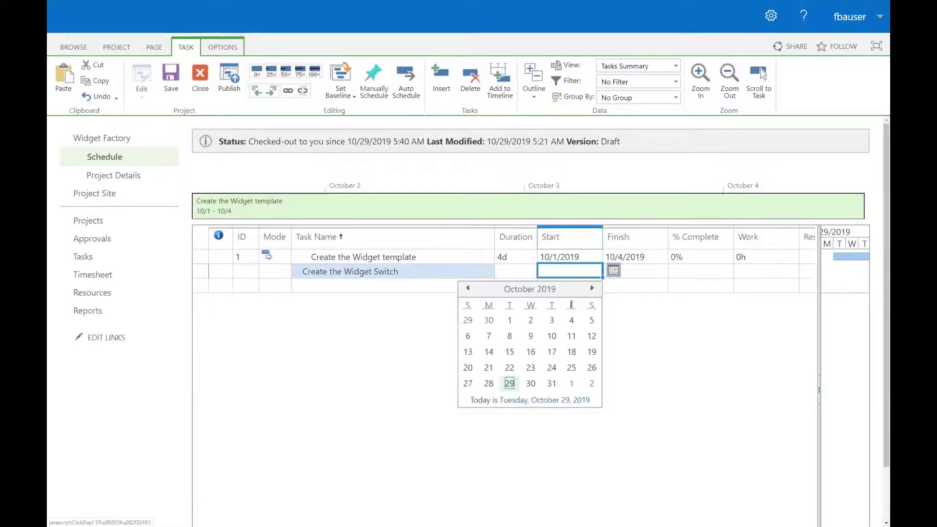
{"action": "left_click", "coordinate": [487, 337]}
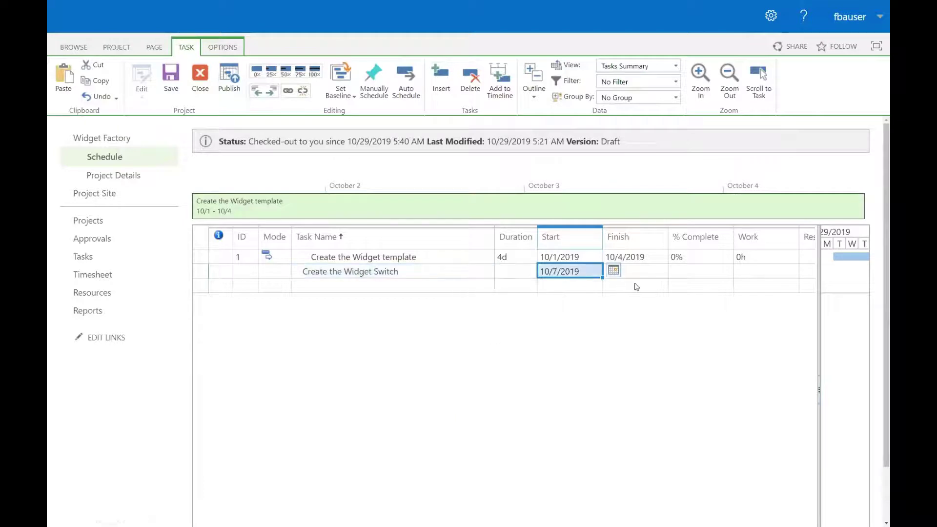
{"action": "left_click", "coordinate": [647, 272]}
{"action": "left_click", "coordinate": [677, 272]}
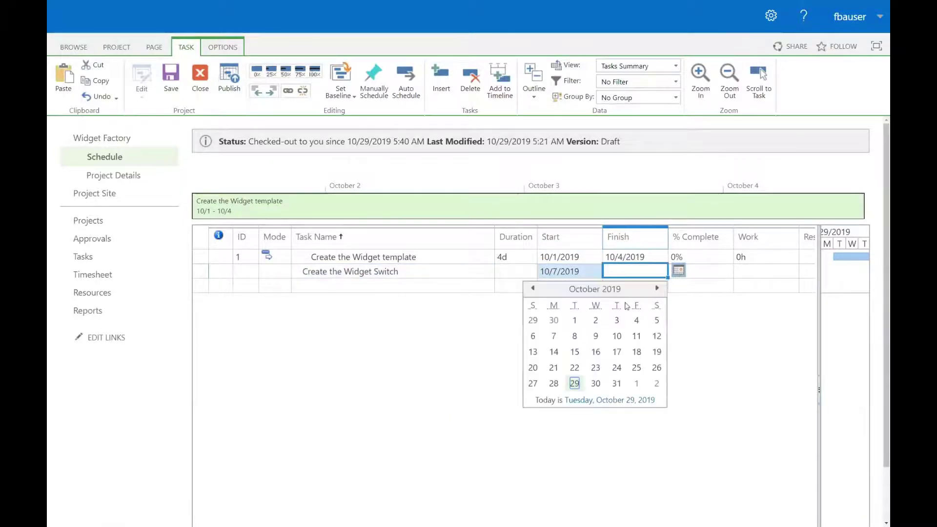
{"action": "left_click", "coordinate": [575, 336]}
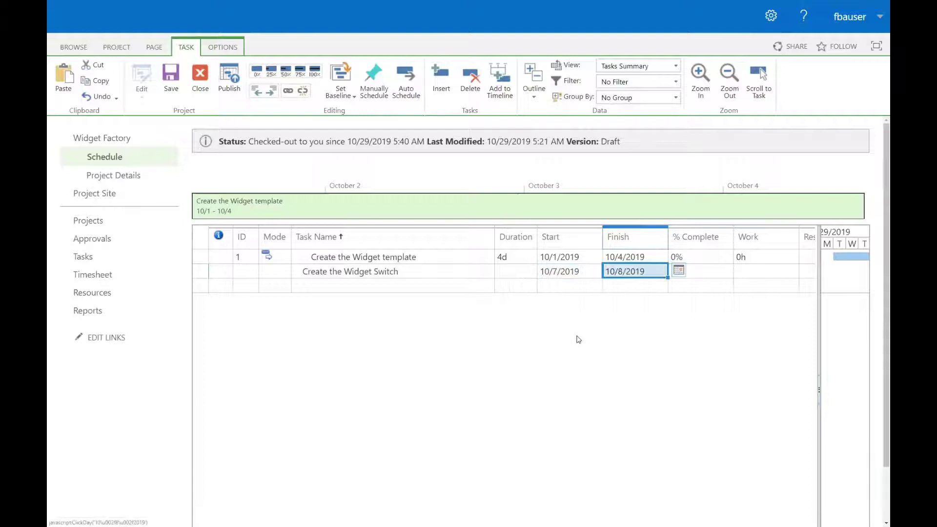
- Save the Widget Factory schedule, then close it and confirm the check-in
{"action": "left_click", "coordinate": [176, 81]}
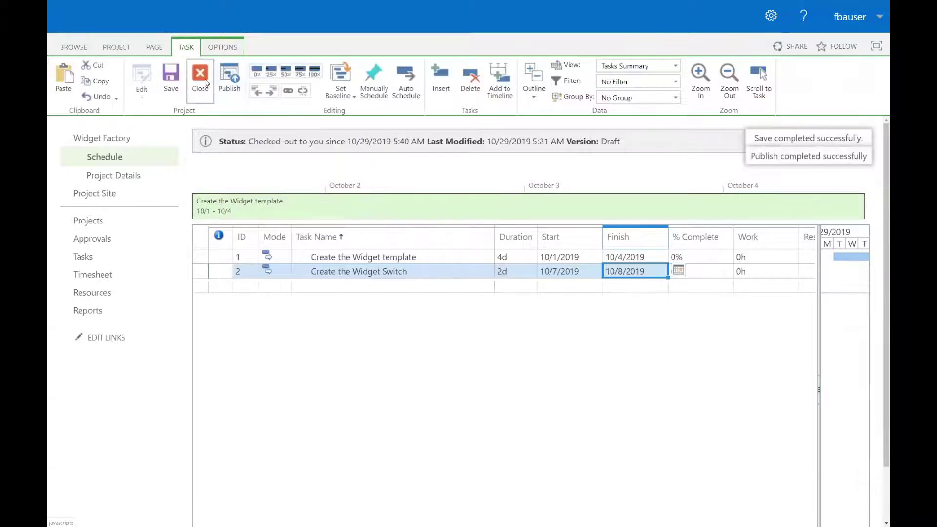
{"action": "left_click", "coordinate": [202, 77]}
{"action": "left_click", "coordinate": [509, 311]}
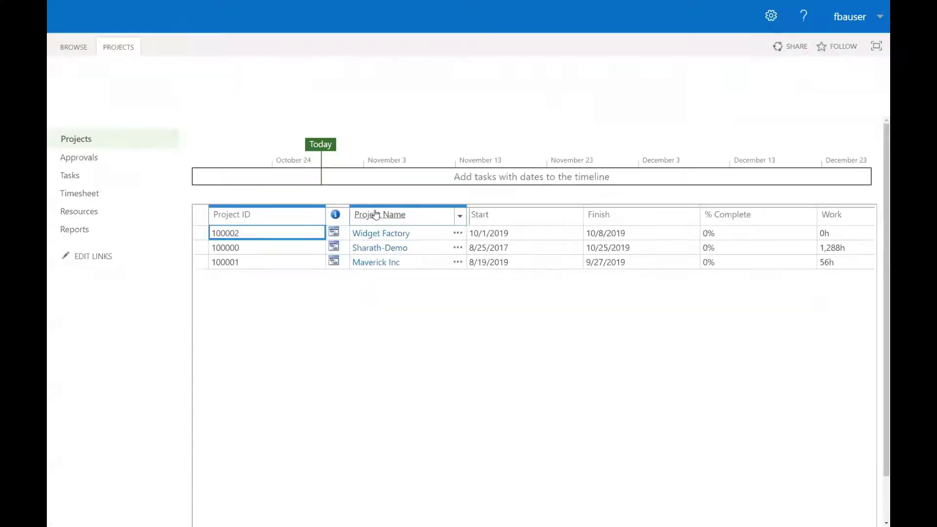
- Open the Widget Factory project's schedule from the Projects list
{"action": "left_click", "coordinate": [379, 234]}
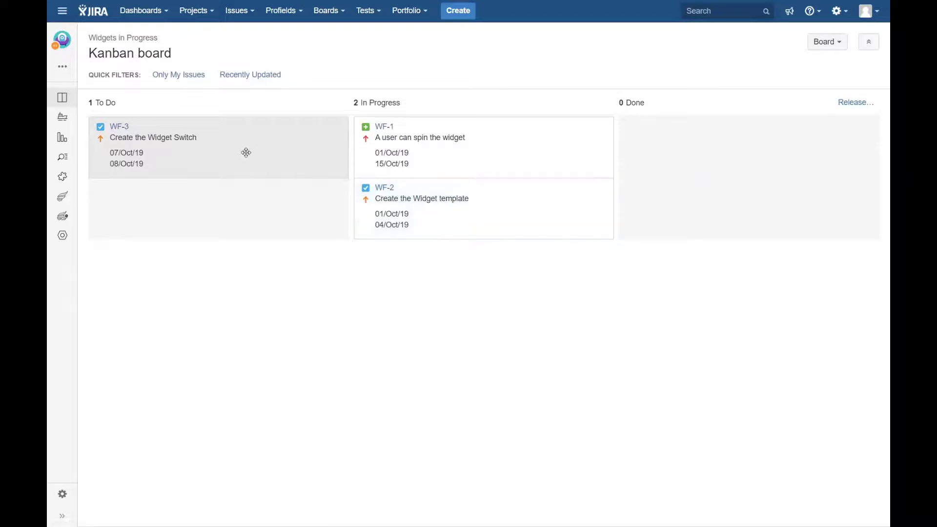
- Open the WF-3 'Create the Widget Switch' card on the Widgets in Progress board
{"action": "left_click", "coordinate": [247, 153]}
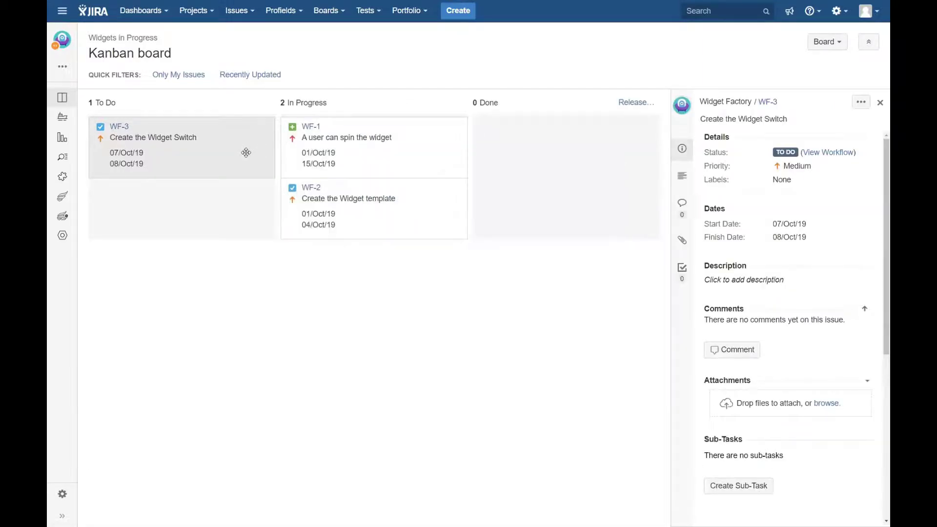